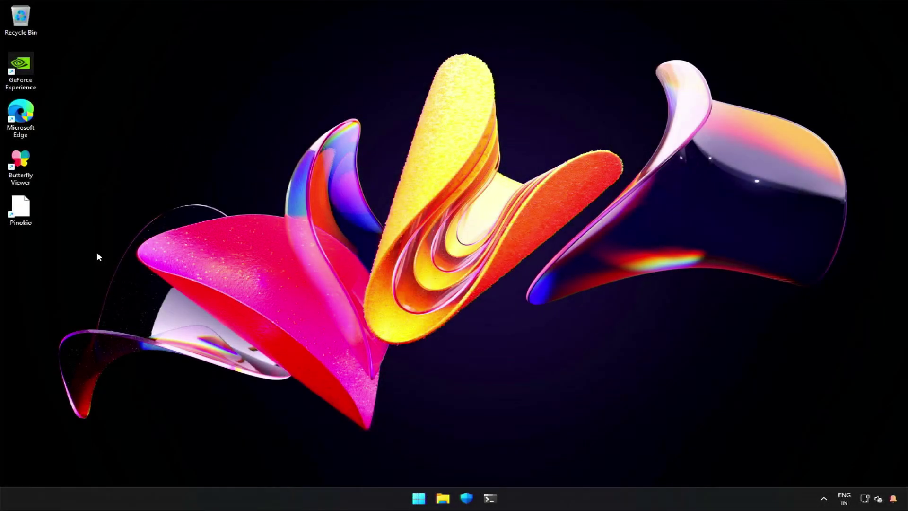
# Launch Pinokio and open the facepoke page from the verified scripts.
pyautogui.doubleClick(22, 209)
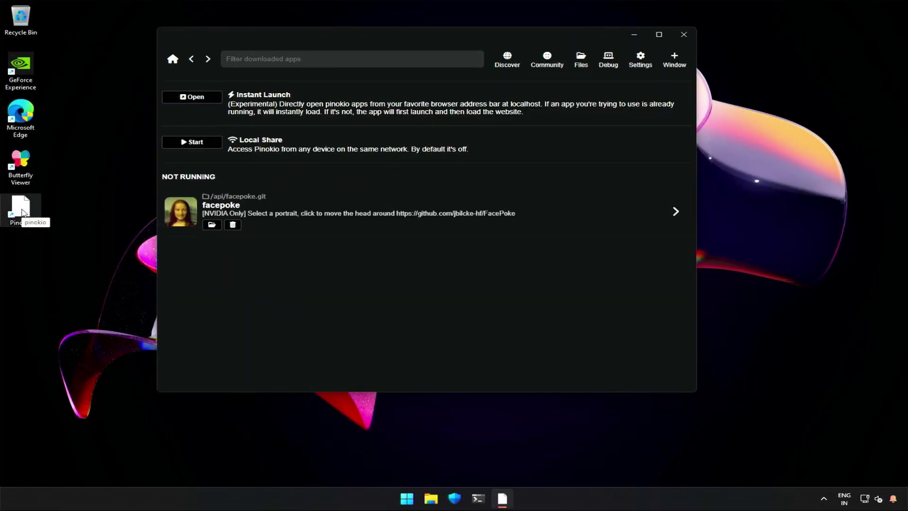
pyautogui.click(513, 63)
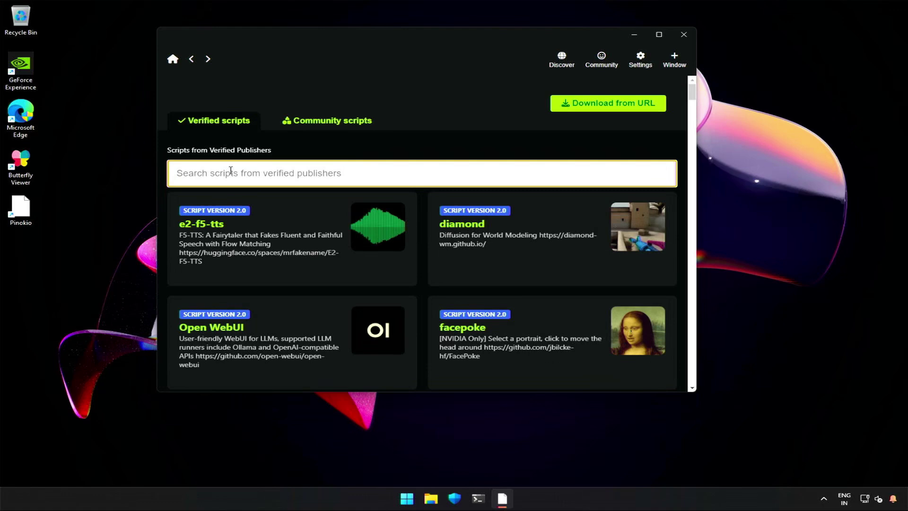
pyautogui.scroll(-3, 430, 261)
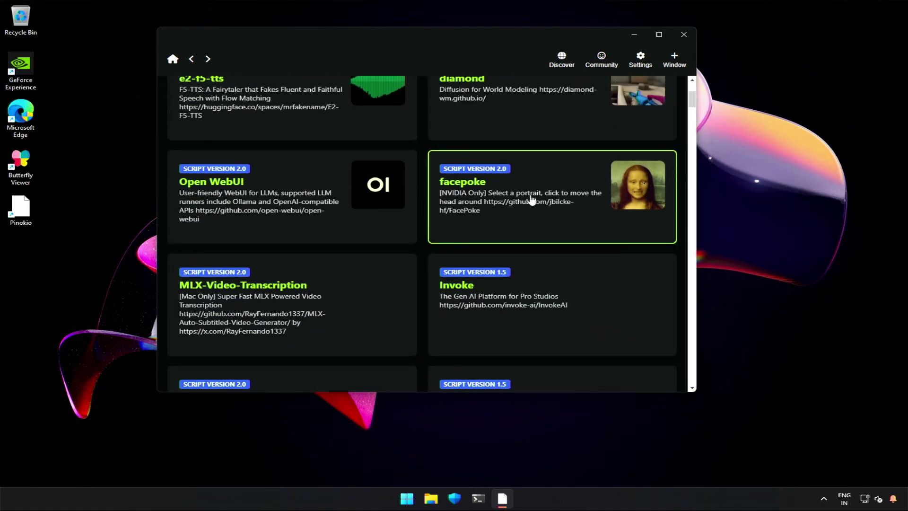
pyautogui.scroll(-1, 531, 197)
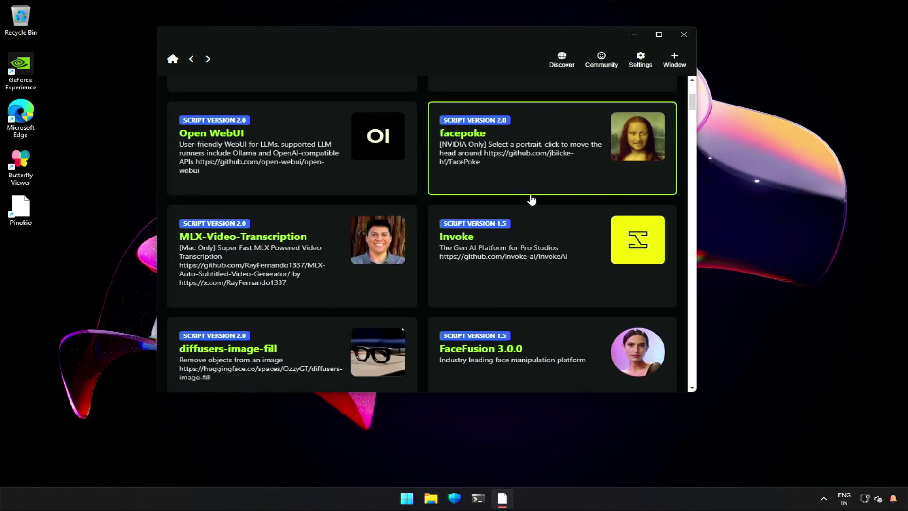
pyautogui.click(475, 152)
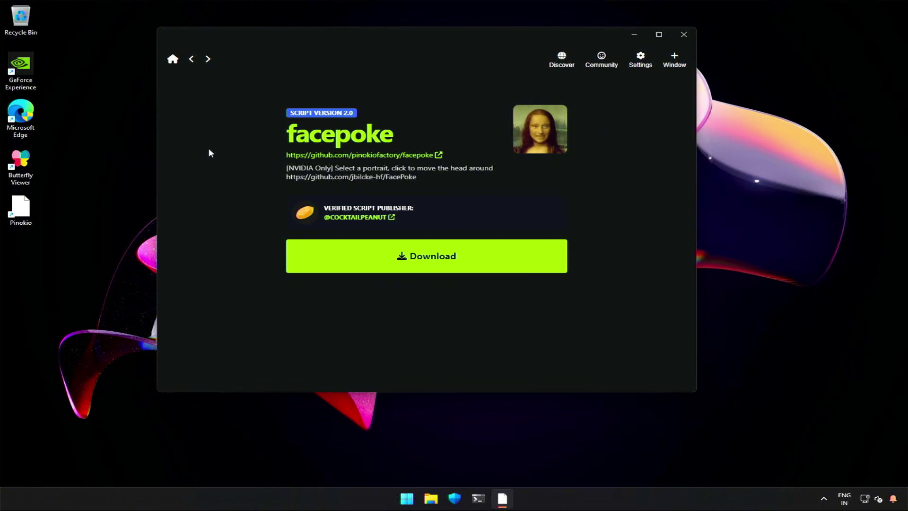
# Open the installed facepoke app from the home page and pop its web UI out into Microsoft Edge, allowing the requested device changes.
pyautogui.click(173, 68)
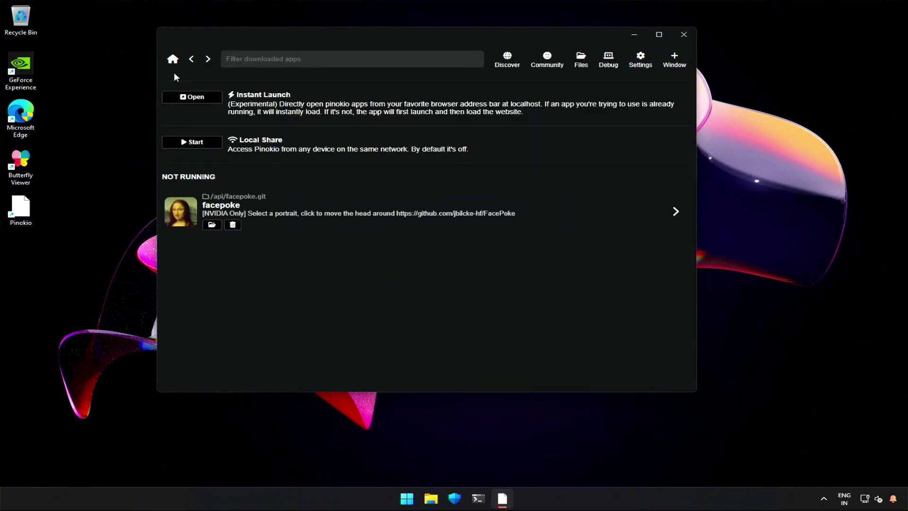
pyautogui.click(270, 212)
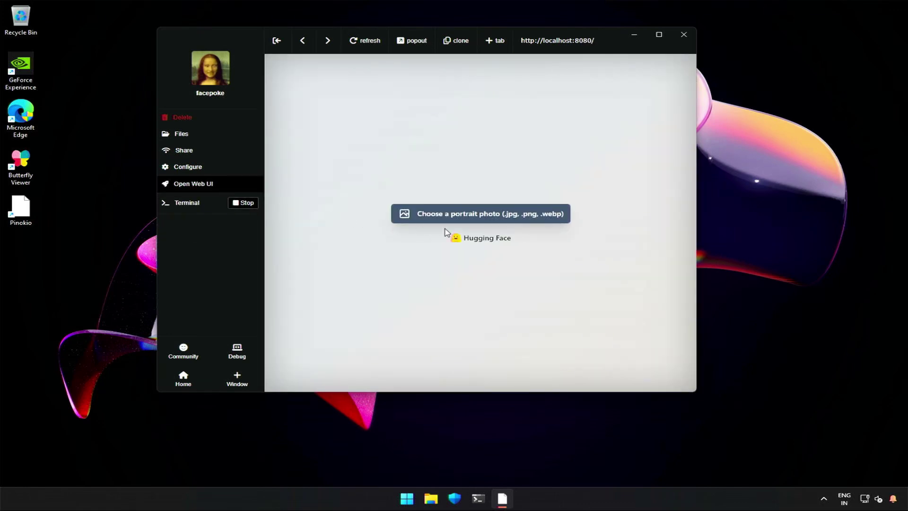
pyautogui.click(664, 32)
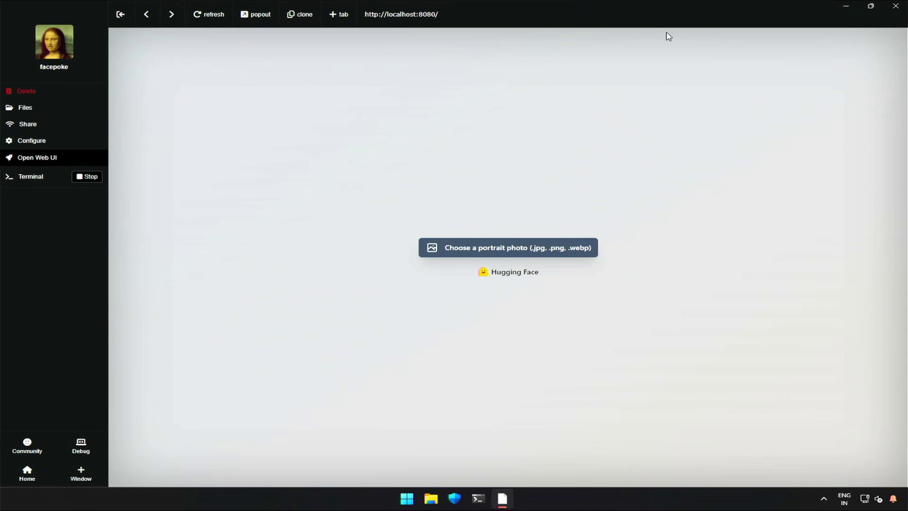
pyautogui.click(254, 18)
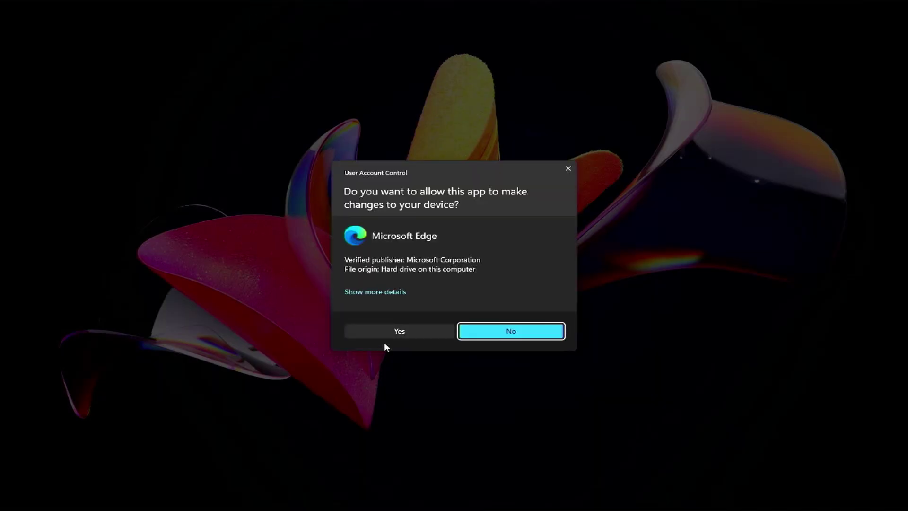
pyautogui.click(387, 326)
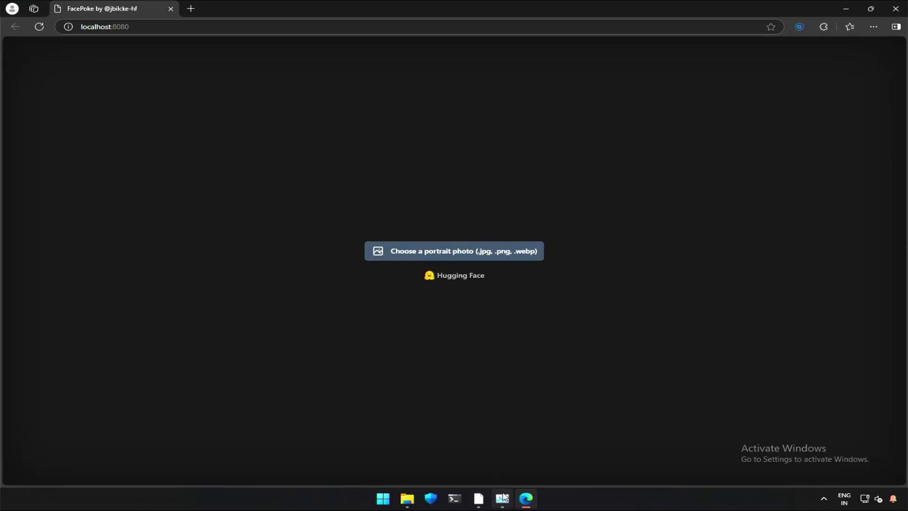
# Show the performance monitor, load the portrait 2024-08-04_21-43-07_7987.png into FacePoke, and enlarge the browser window to fit it.
pyautogui.click(502, 499)
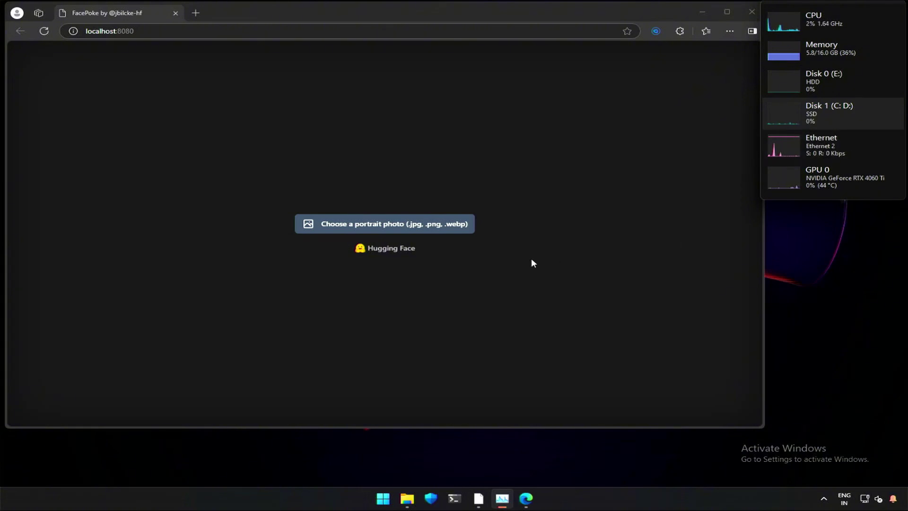
pyautogui.click(443, 230)
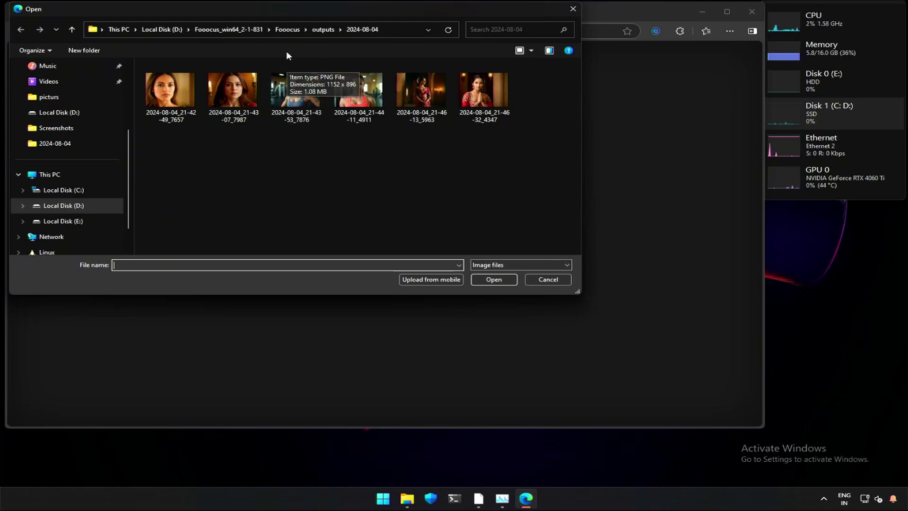
pyautogui.doubleClick(245, 108)
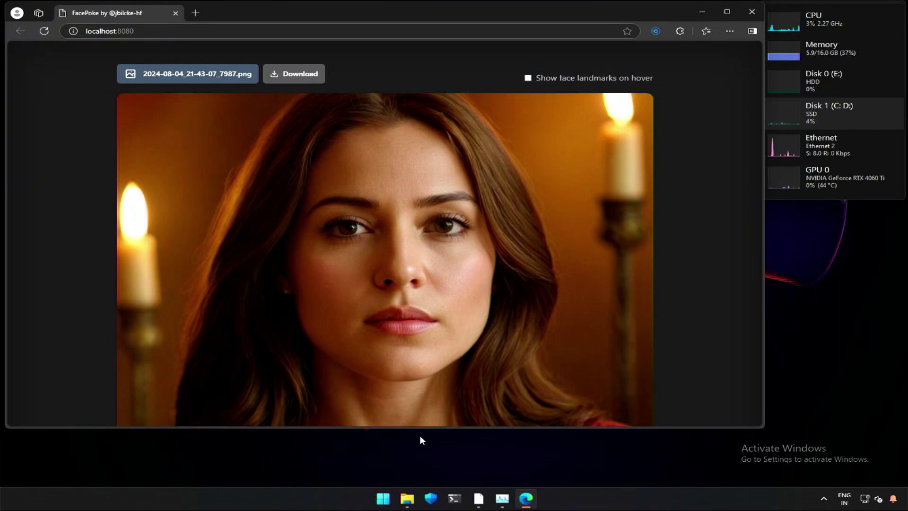
pyautogui.moveTo(419, 431); pyautogui.dragTo(421, 486)
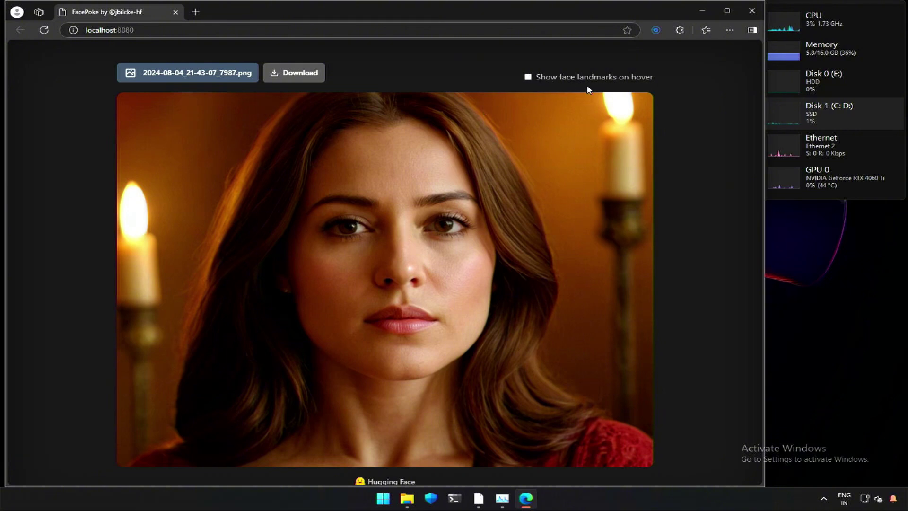
# Enable face landmarks on hover and reshape the portrait's eyebrows, moving them up and down and leaving them raised.
pyautogui.click(529, 77)
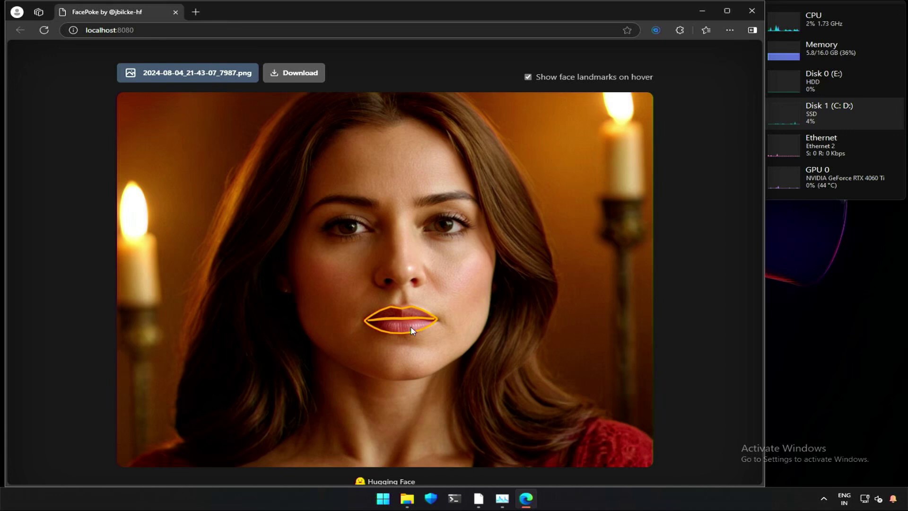
pyautogui.moveTo(449, 198); pyautogui.dragTo(448, 195)
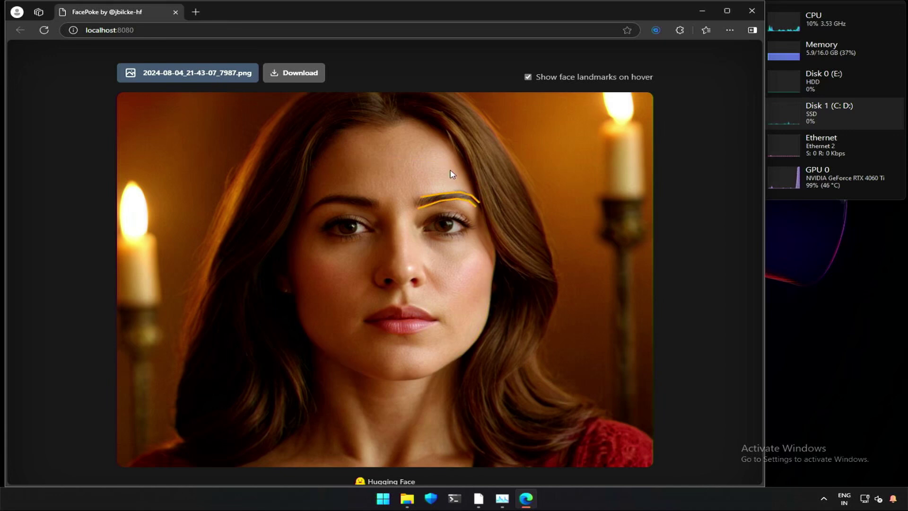
pyautogui.click(453, 153)
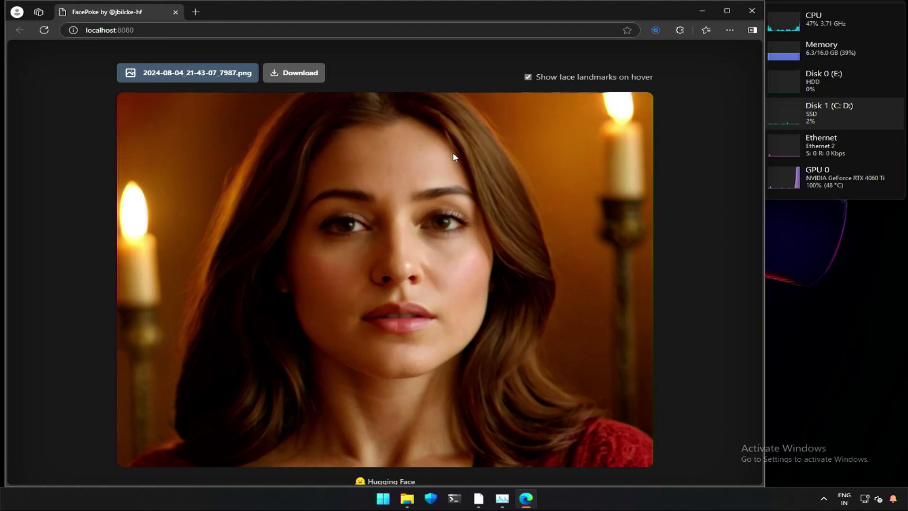
pyautogui.click(453, 154)
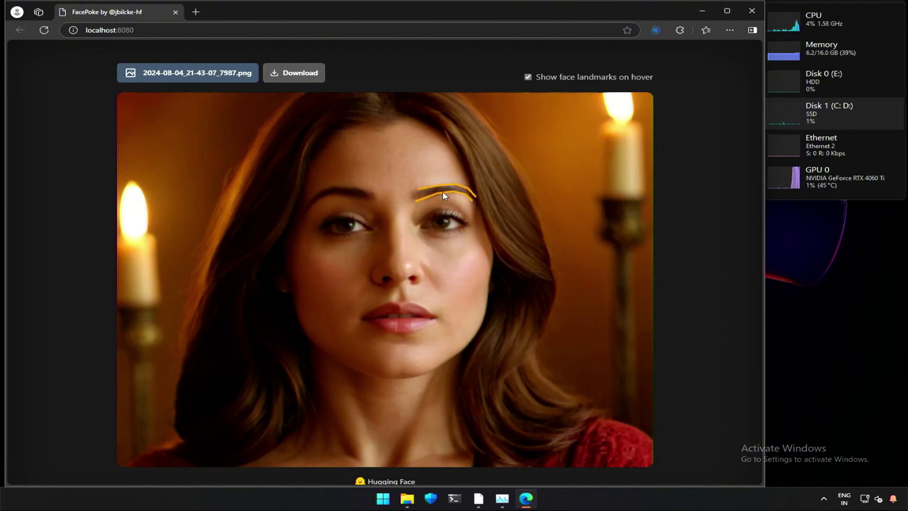
pyautogui.moveTo(444, 195); pyautogui.dragTo(442, 252)
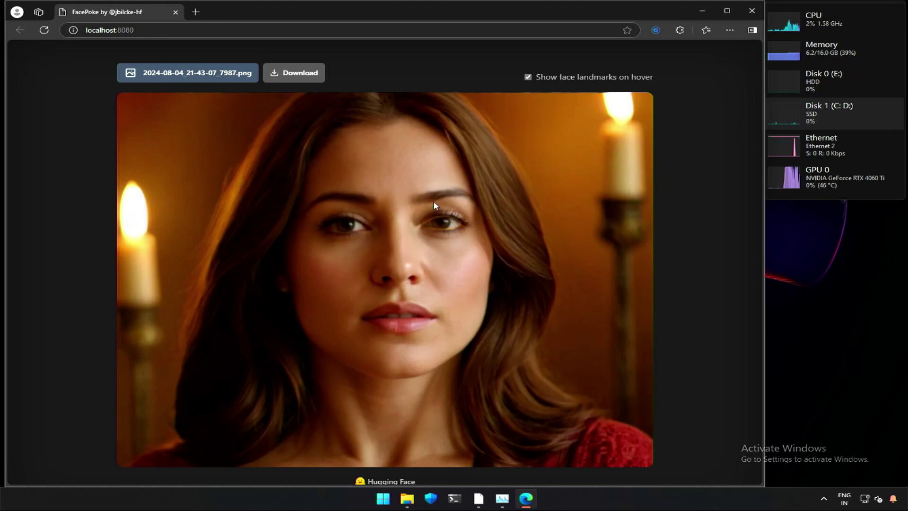
pyautogui.moveTo(435, 197)
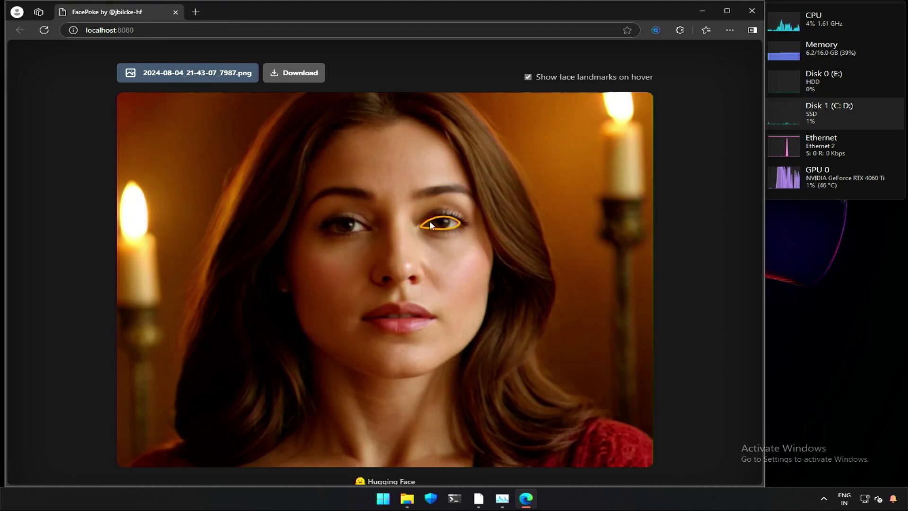
# Narrow the portrait's eyes until they are half closed and part the lips slightly.
pyautogui.moveTo(435, 228); pyautogui.dragTo(435, 236)
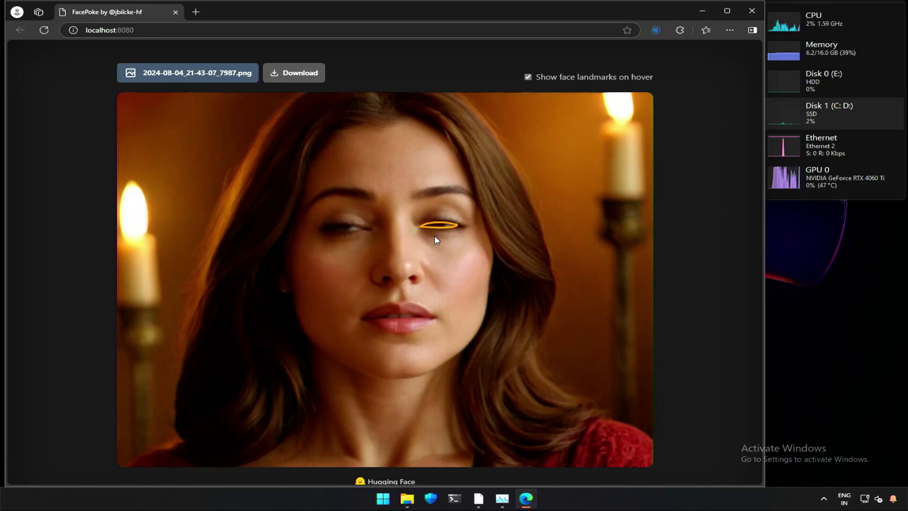
pyautogui.moveTo(435, 227); pyautogui.dragTo(432, 266)
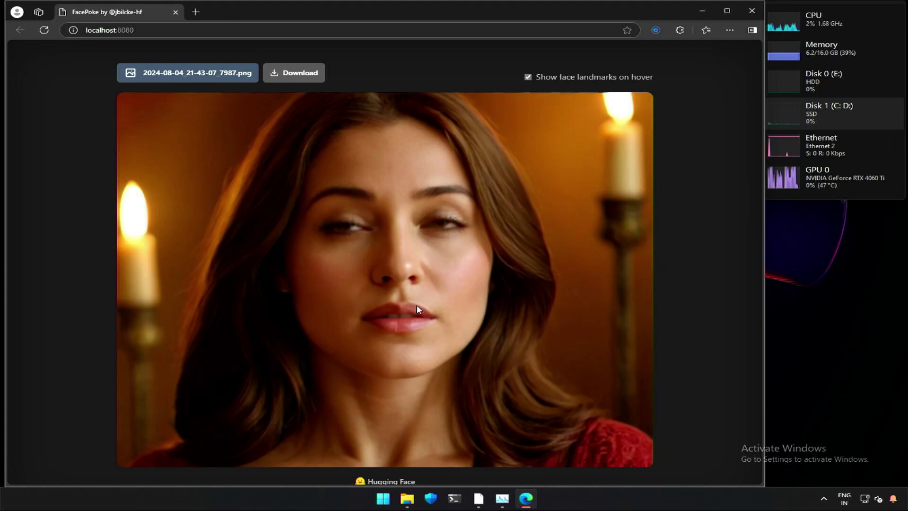
pyautogui.moveTo(417, 307); pyautogui.dragTo(411, 189)
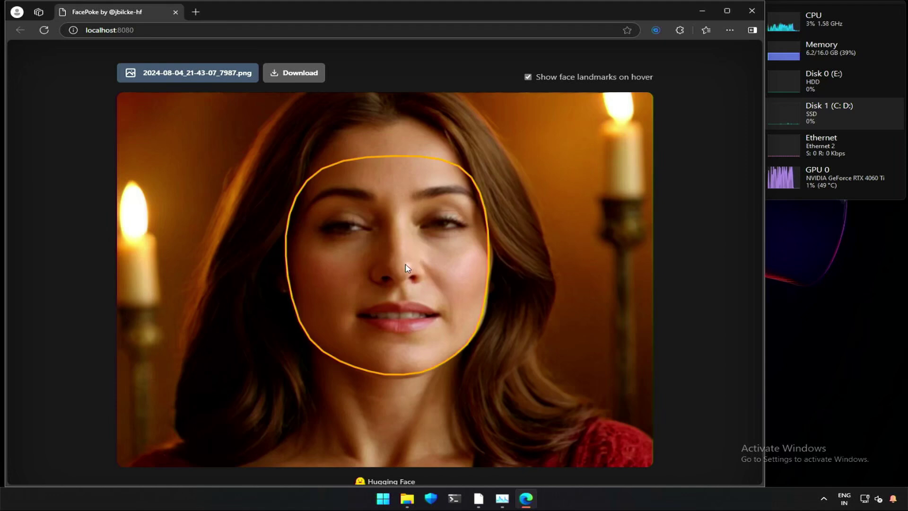
# Reposition the head through the face outline so that the portrait looks tilted upward.
pyautogui.moveTo(403, 267); pyautogui.dragTo(358, 256)
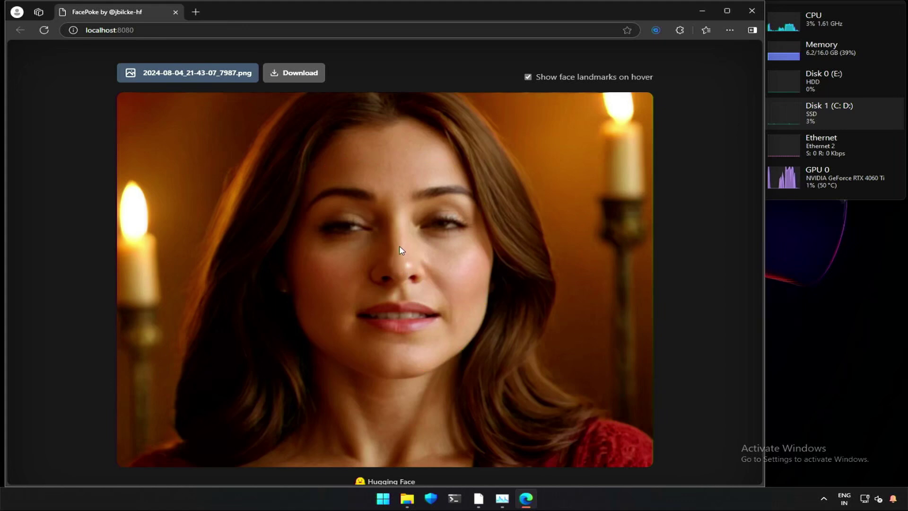
pyautogui.moveTo(401, 251); pyautogui.dragTo(398, 231)
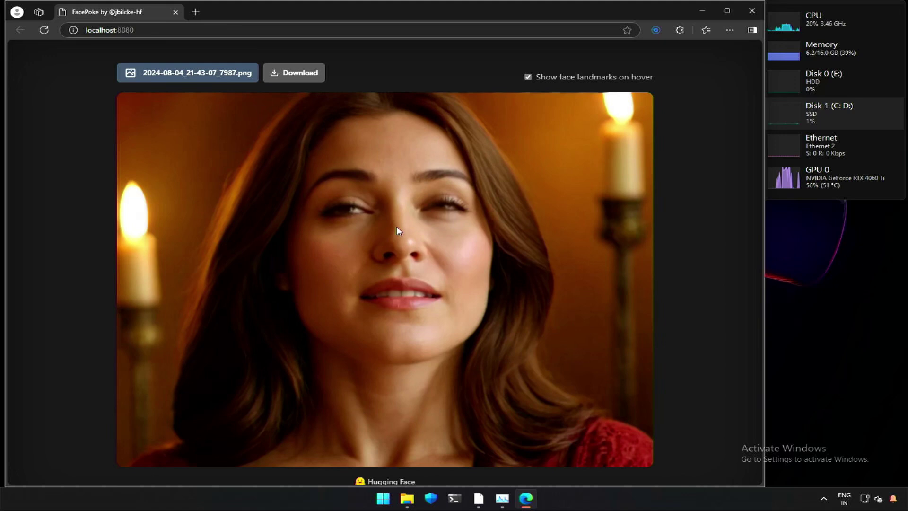
pyautogui.moveTo(396, 270); pyautogui.dragTo(401, 242)
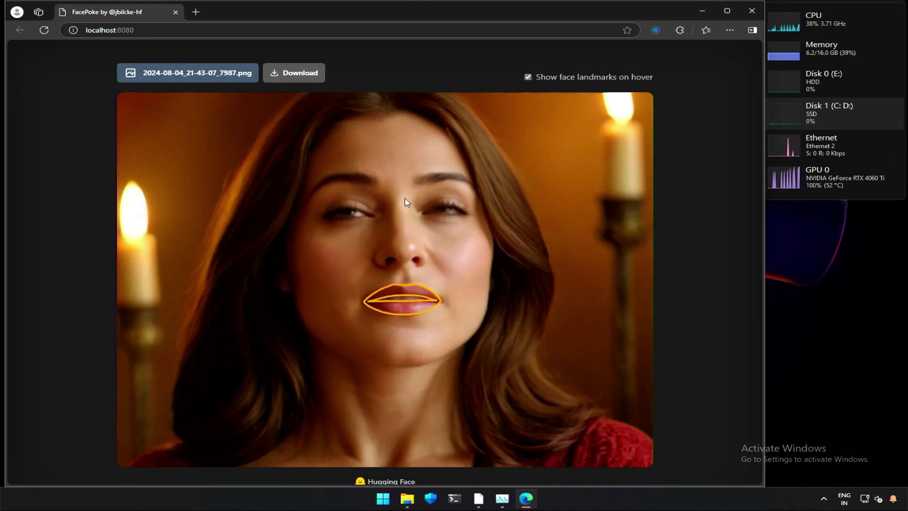
# Open the portrait's mouth to show the teeth and close both eyes completely.
pyautogui.moveTo(409, 155)
pyautogui.mouseDown()
pyautogui.moveTo(411, 136)
pyautogui.moveTo(410, 172)
pyautogui.mouseUp()
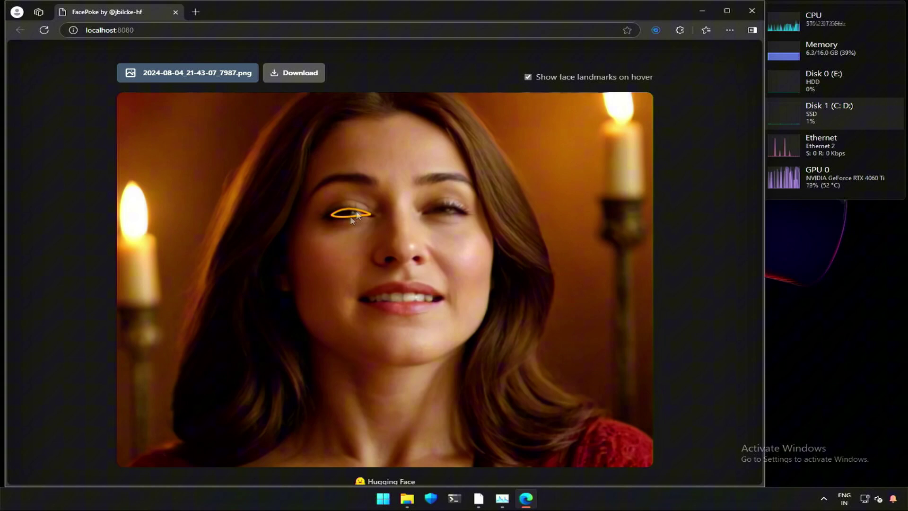
pyautogui.moveTo(350, 213); pyautogui.dragTo(345, 245)
pyautogui.moveTo(346, 300); pyautogui.dragTo(342, 390)
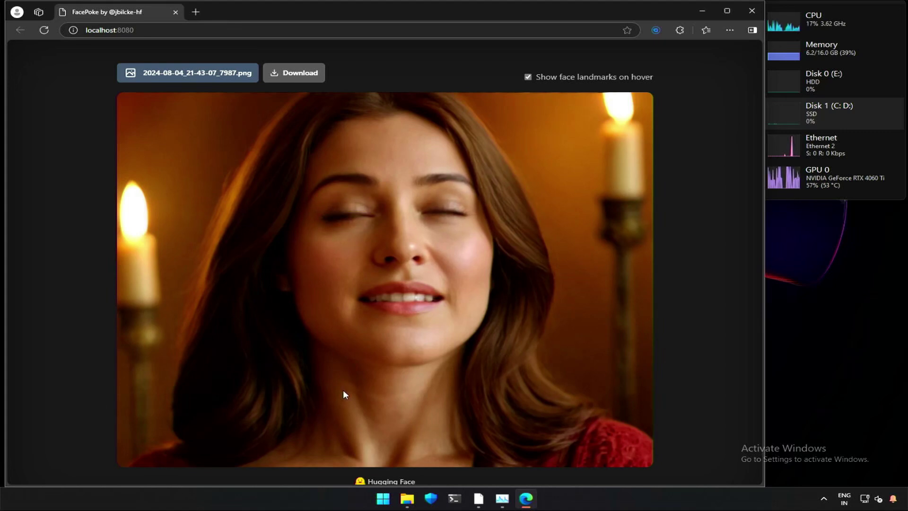
# Widen the mouth into a broader toothy smile and lower the portrait's upward-tilted head.
pyautogui.moveTo(370, 311); pyautogui.dragTo(644, 304)
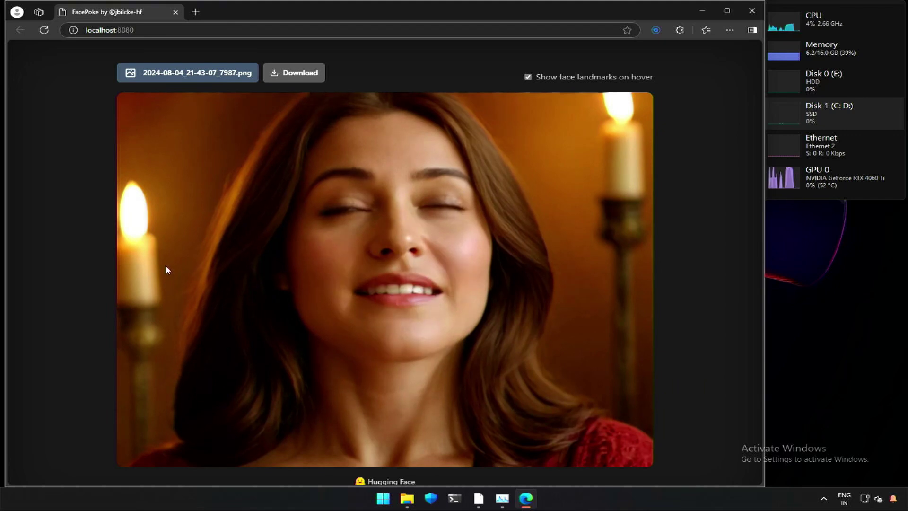
pyautogui.moveTo(194, 98); pyautogui.dragTo(219, 359)
pyautogui.moveTo(364, 282); pyautogui.dragTo(388, 269)
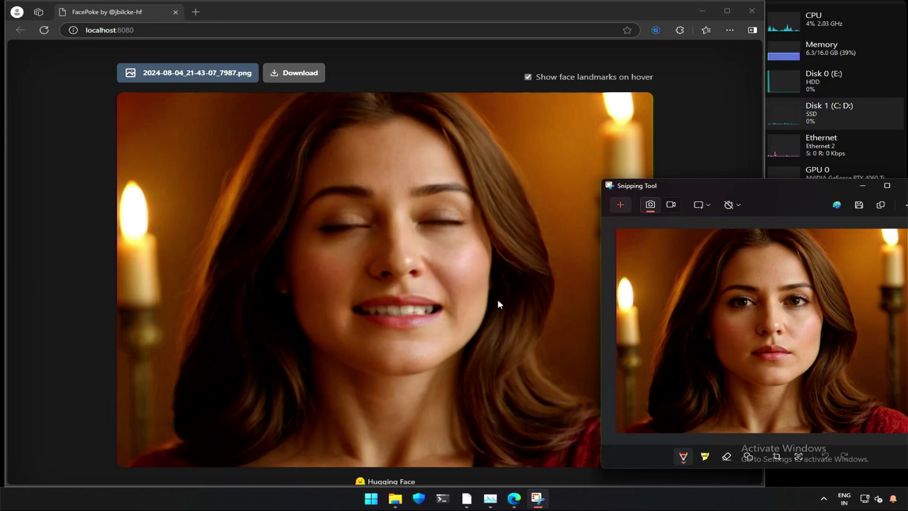
pyautogui.moveTo(381, 335); pyautogui.dragTo(401, 214)
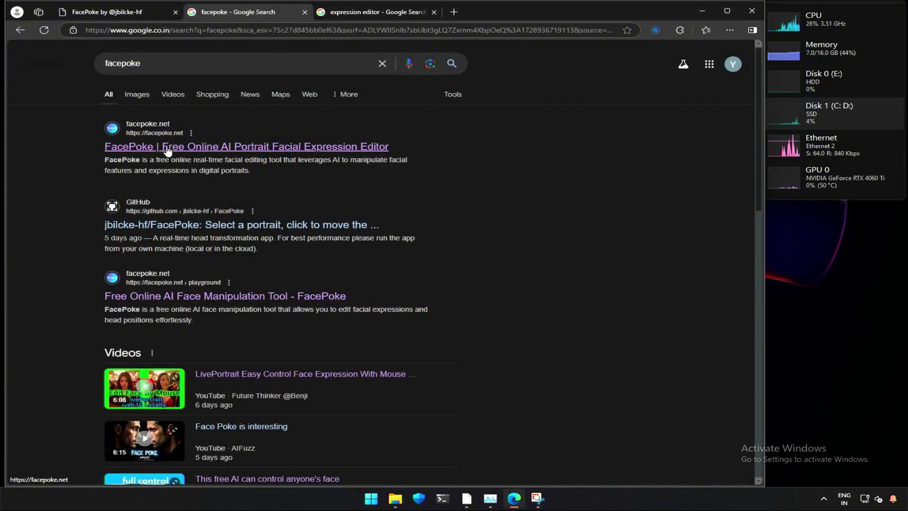
# Open the facepoke.net website's playground and examine the Expression Editor's upload area and head settings.
pyautogui.click(146, 151)
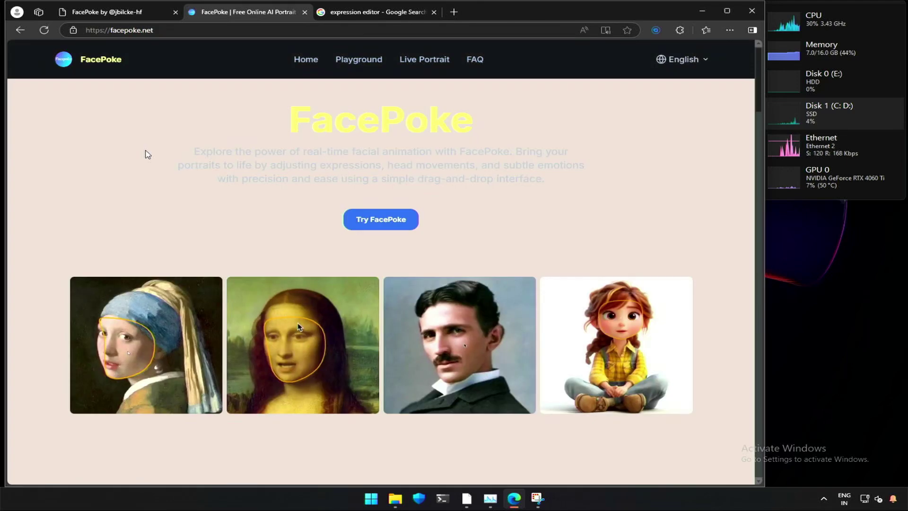
pyautogui.click(378, 223)
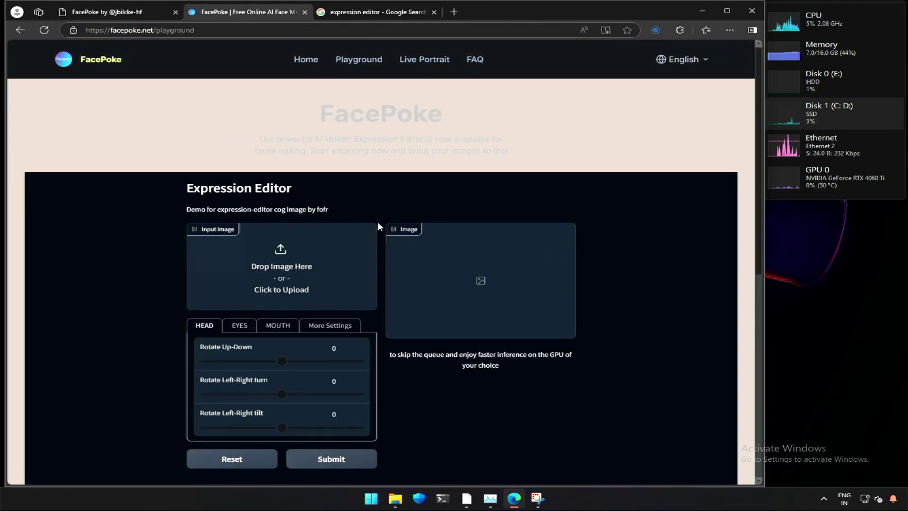
pyautogui.scroll(-2, 378, 223)
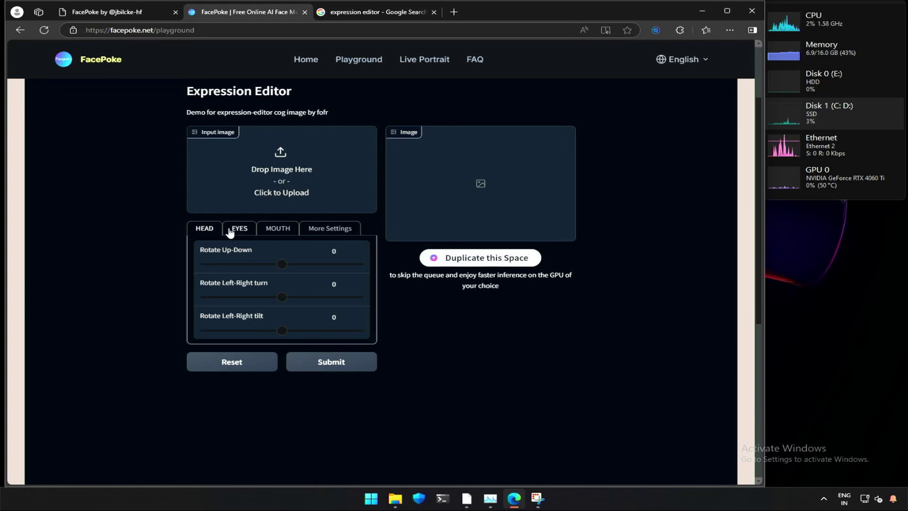
pyautogui.click(102, 15)
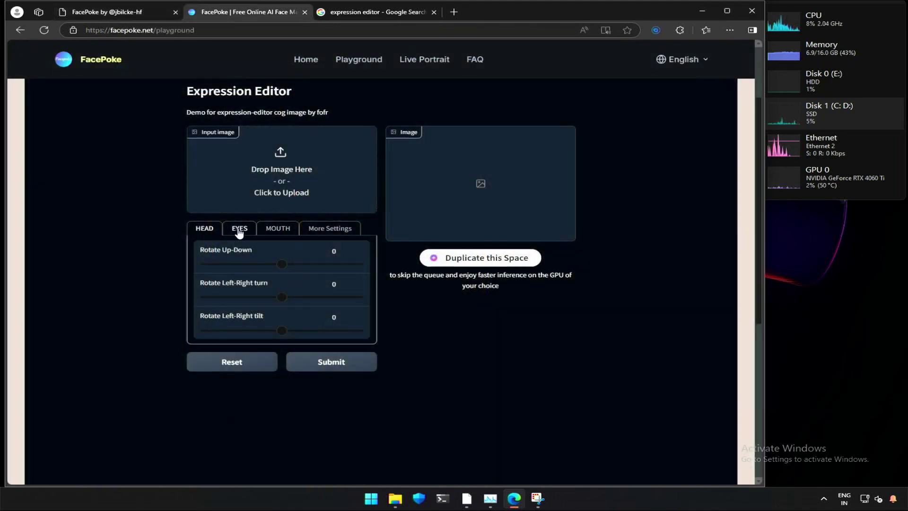
# Examine the Expression Editor's eye, mouth and additional settings, and open the option to duplicate its Space.
pyautogui.click(238, 233)
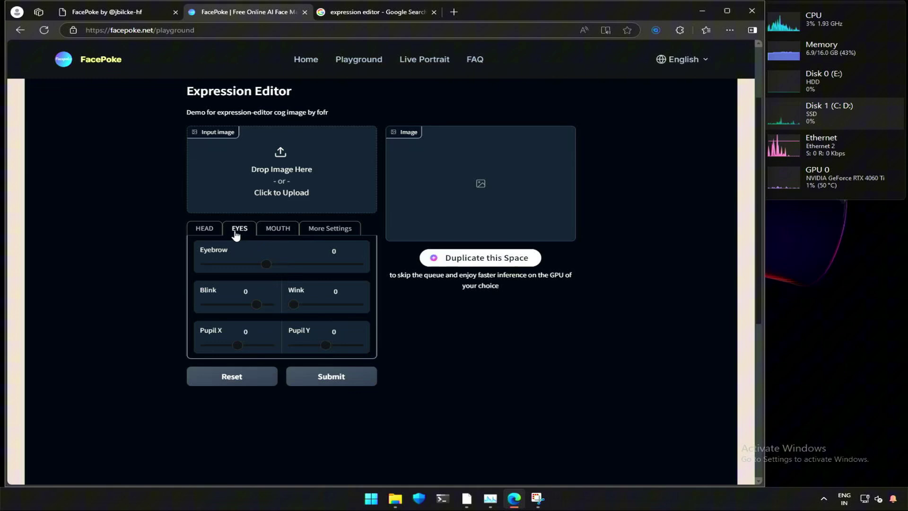
pyautogui.click(267, 234)
pyautogui.click(308, 235)
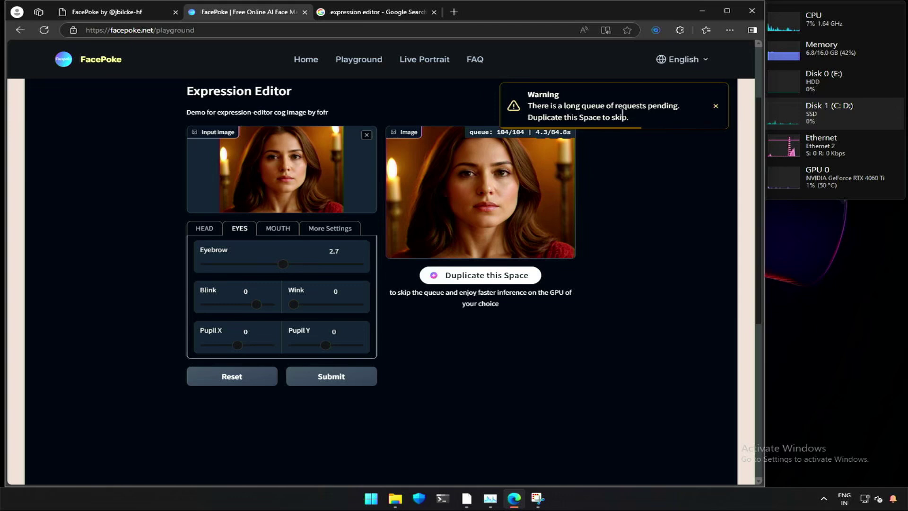
pyautogui.click(479, 279)
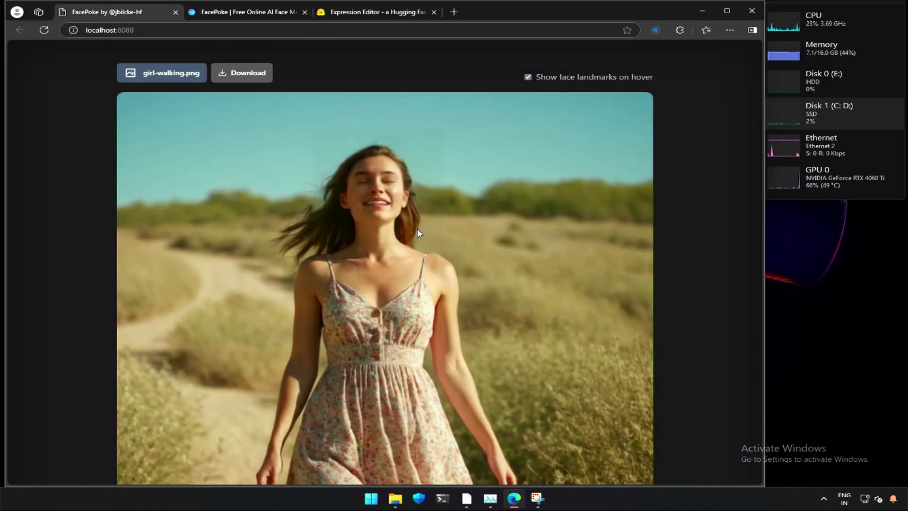
# In the local FacePoke page, tilt and turn the walking woman's head sideways in girl-walking.png.
pyautogui.moveTo(439, 213); pyautogui.dragTo(440, 203)
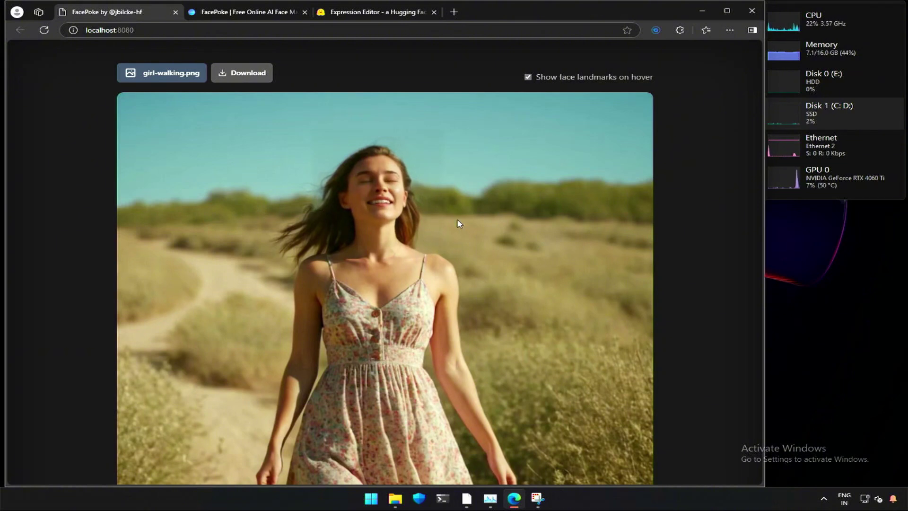
pyautogui.moveTo(453, 234); pyautogui.dragTo(316, 246)
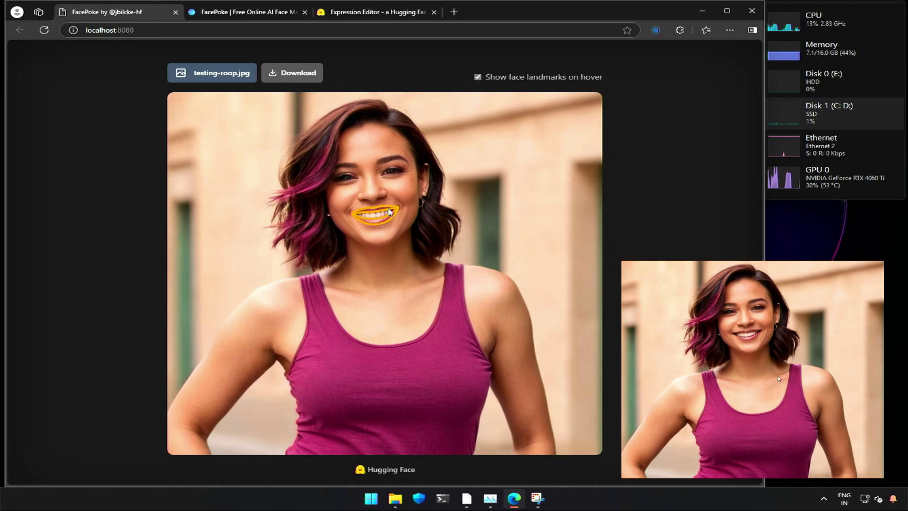
# Pose the woman in testing-roop.jpg with her head tilted upward, eyes closed and a narrower smile.
pyautogui.moveTo(388, 207); pyautogui.dragTo(395, 112)
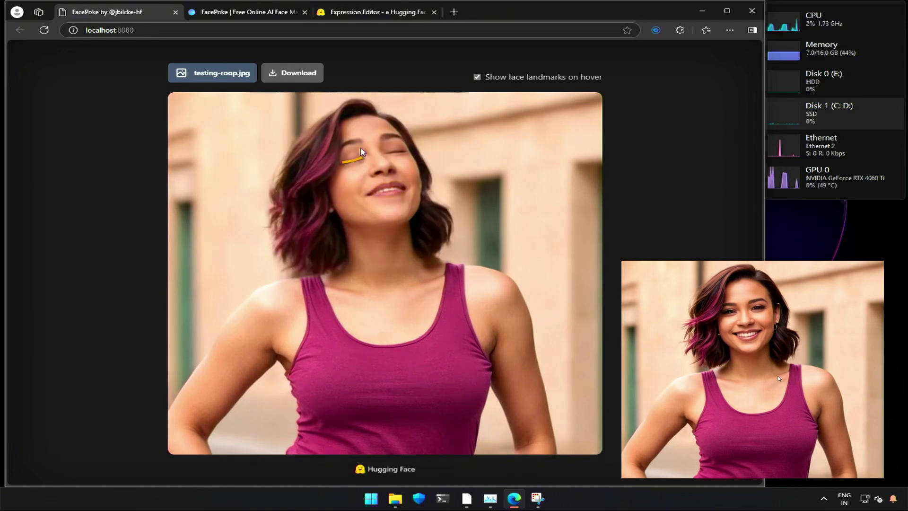